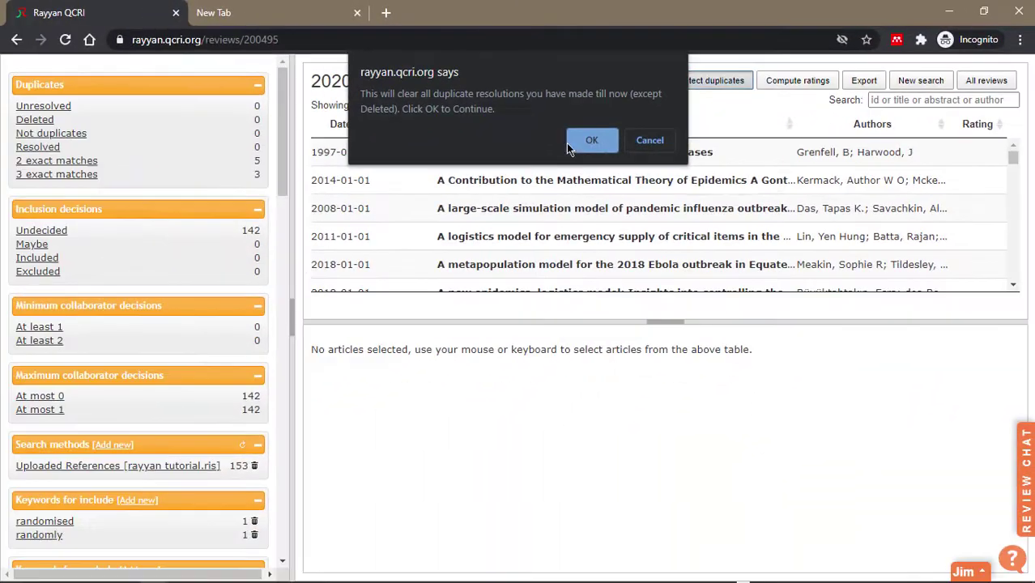
# Step: Confirm duplicate detection on the Trial review, which flags 14 unresolved duplicates among 142 entries
pyautogui.click(586, 148)
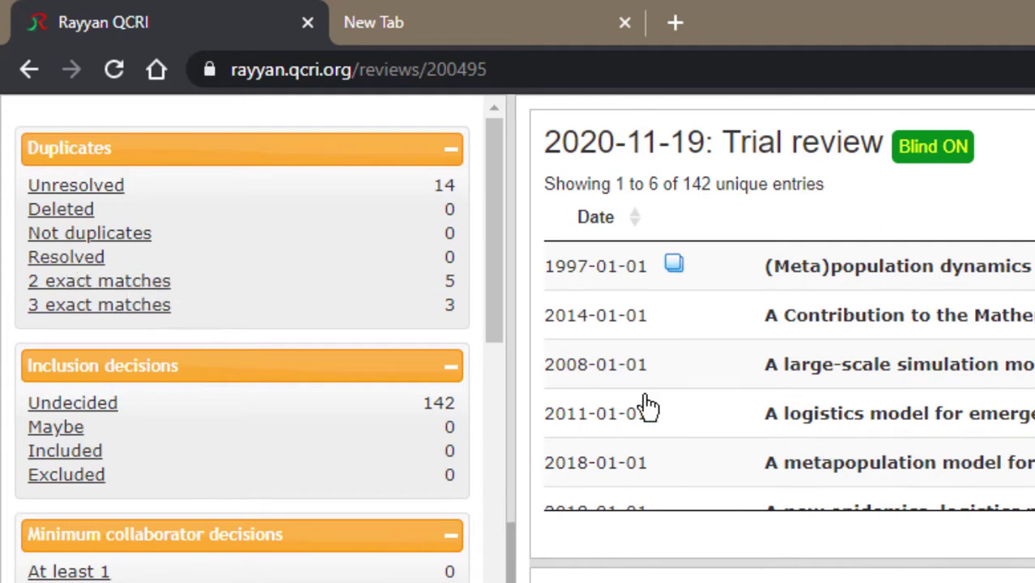
# Step: Filter the Trial review to the Unresolved duplicates and look over the paired titles
pyautogui.click(76, 185)
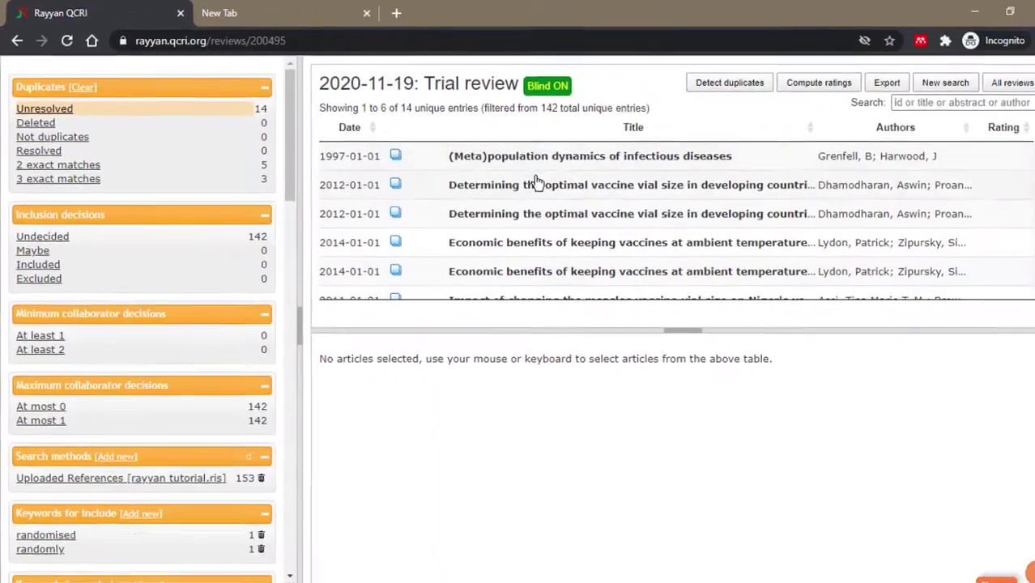
pyautogui.scroll(-5, 522, 176)
pyautogui.scroll(3, 519, 170)
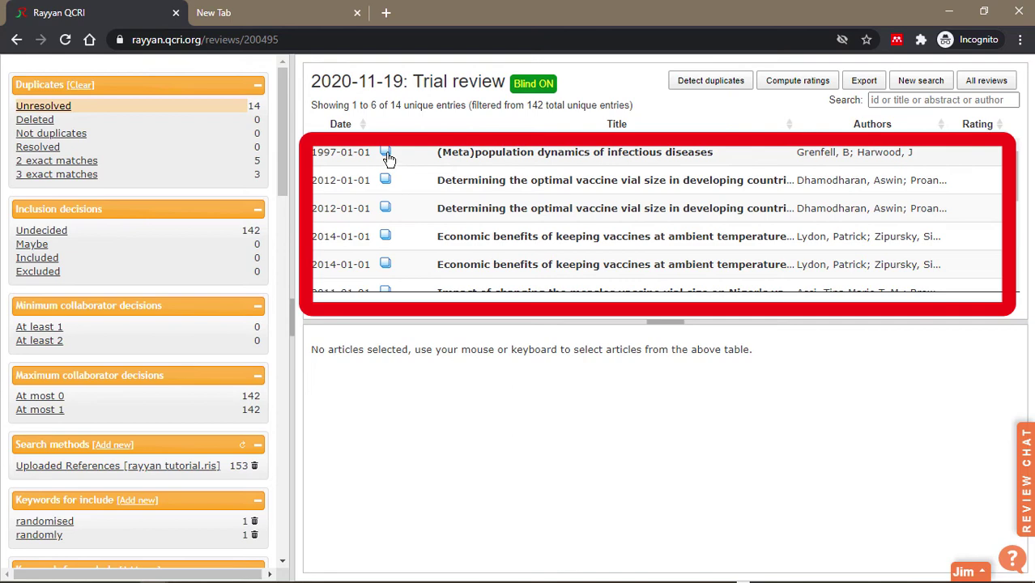
pyautogui.moveTo(387, 160)
pyautogui.scroll(-3, 384, 180)
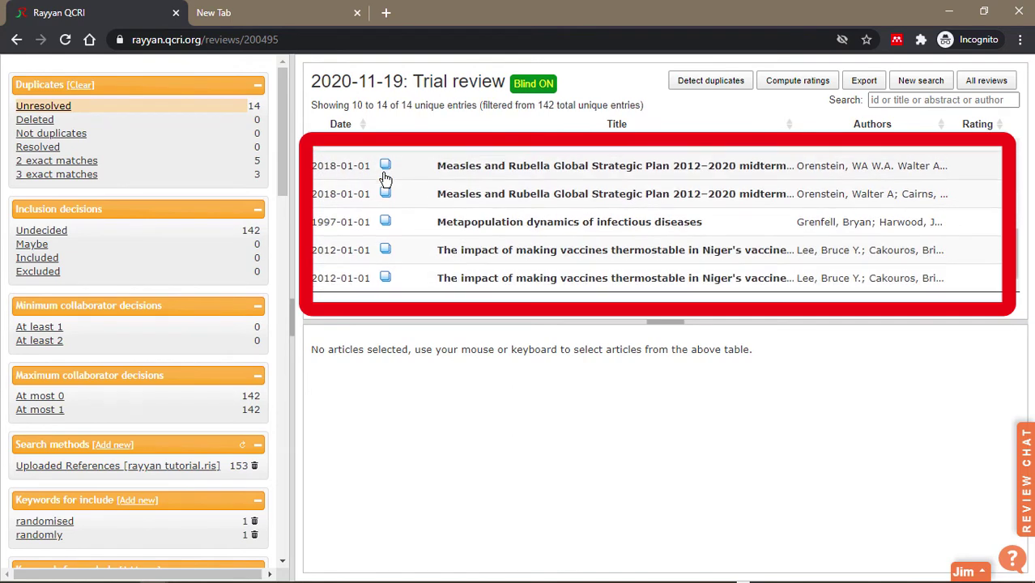
pyautogui.scroll(3, 397, 248)
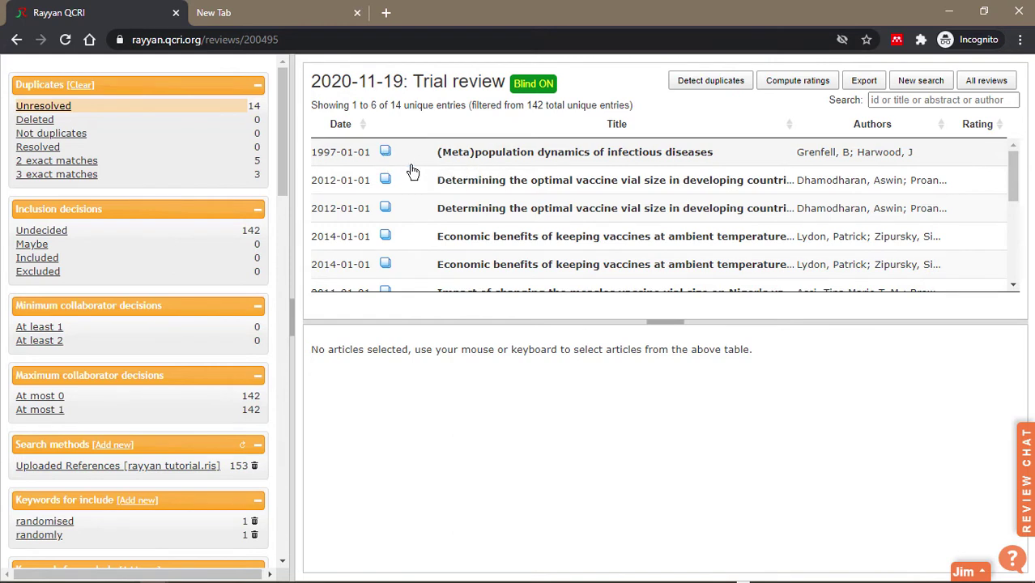
# Step: Open the (Meta)population dynamics entry's duplicate resolution and view its 83% Metapopulation match
pyautogui.click(478, 159)
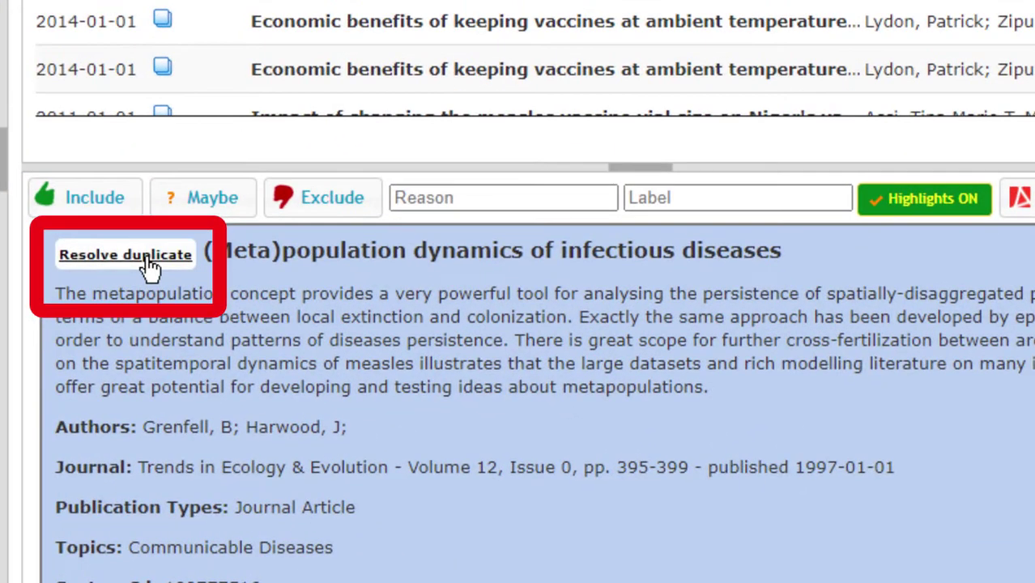
pyautogui.click(377, 373)
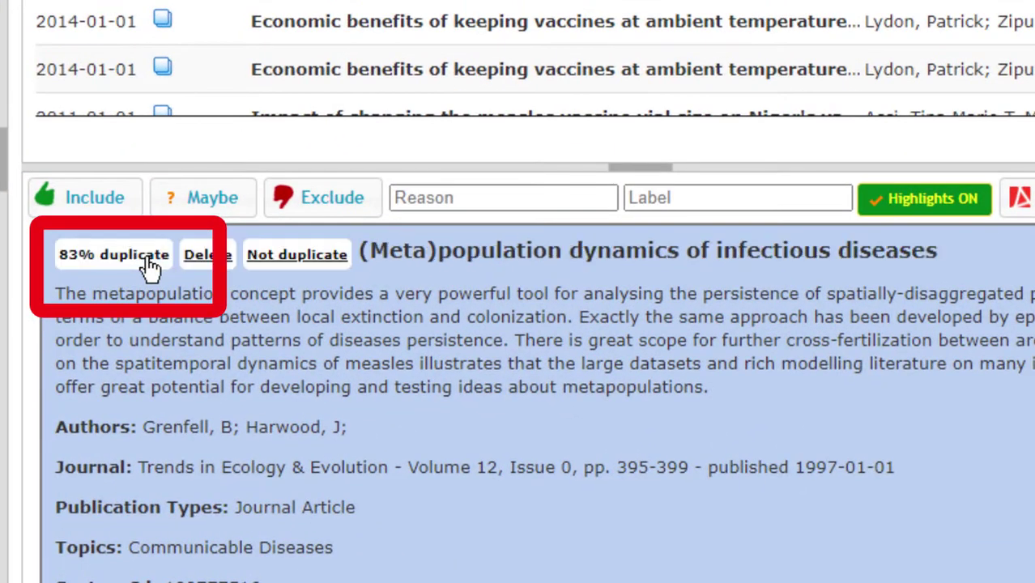
pyautogui.click(149, 267)
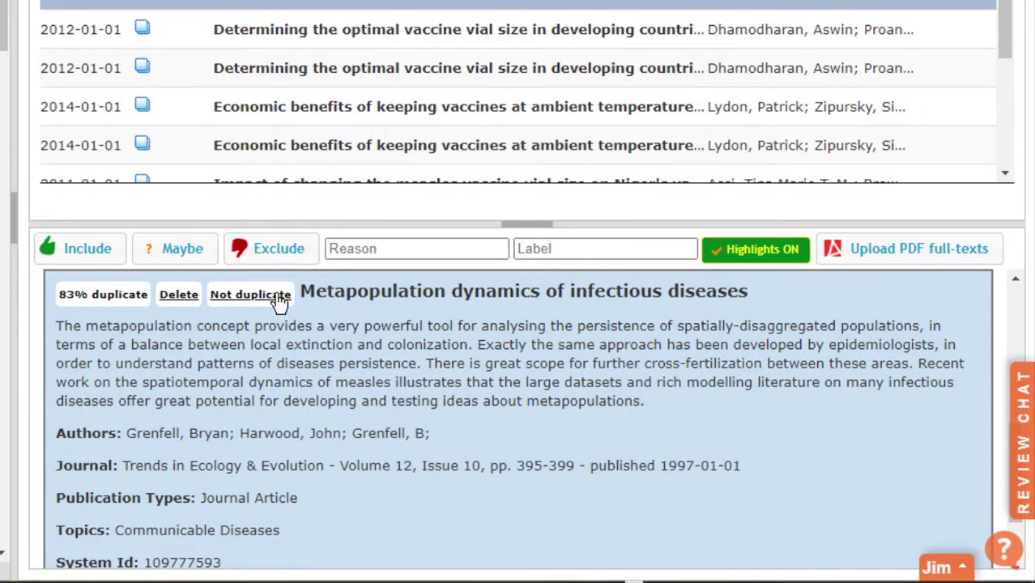
pyautogui.scroll(-2, 470, 323)
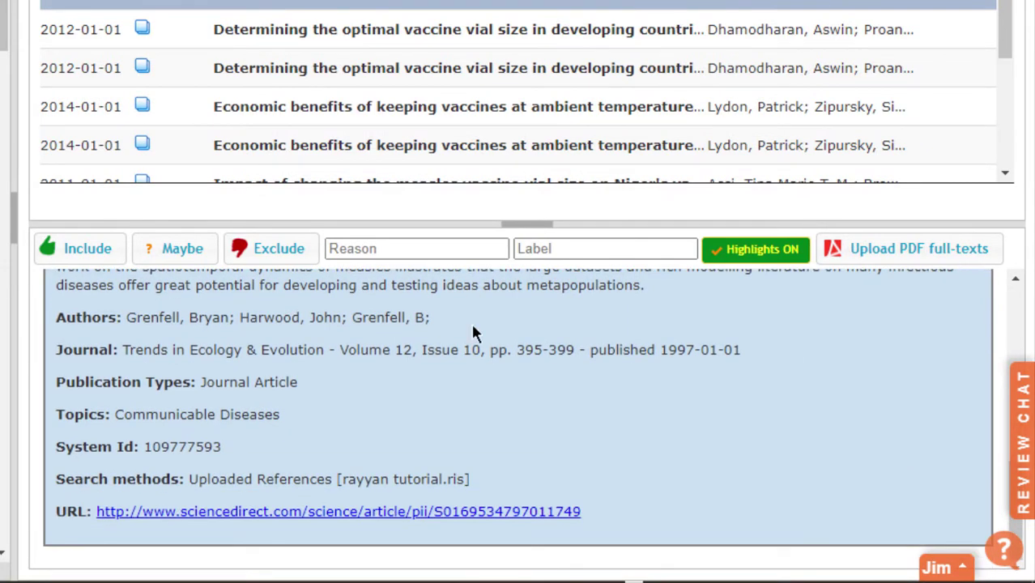
pyautogui.click(472, 324)
# Step: Compare the two metapopulation records' details side by side in the panel
pyautogui.scroll(-5, 471, 323)
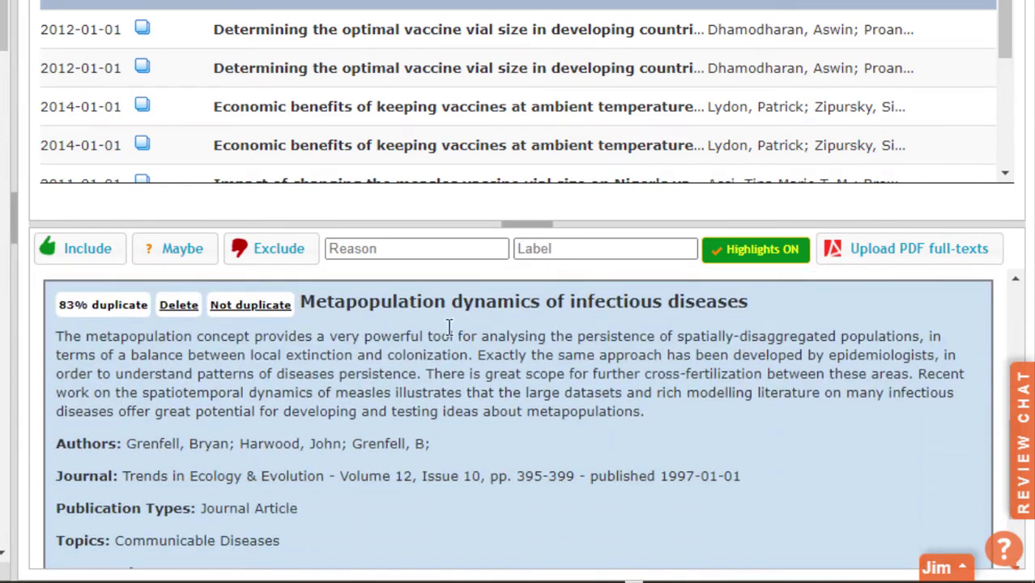
pyautogui.scroll(2, 445, 324)
pyautogui.scroll(4, 392, 319)
pyautogui.scroll(-2, 392, 324)
pyautogui.scroll(2, 391, 319)
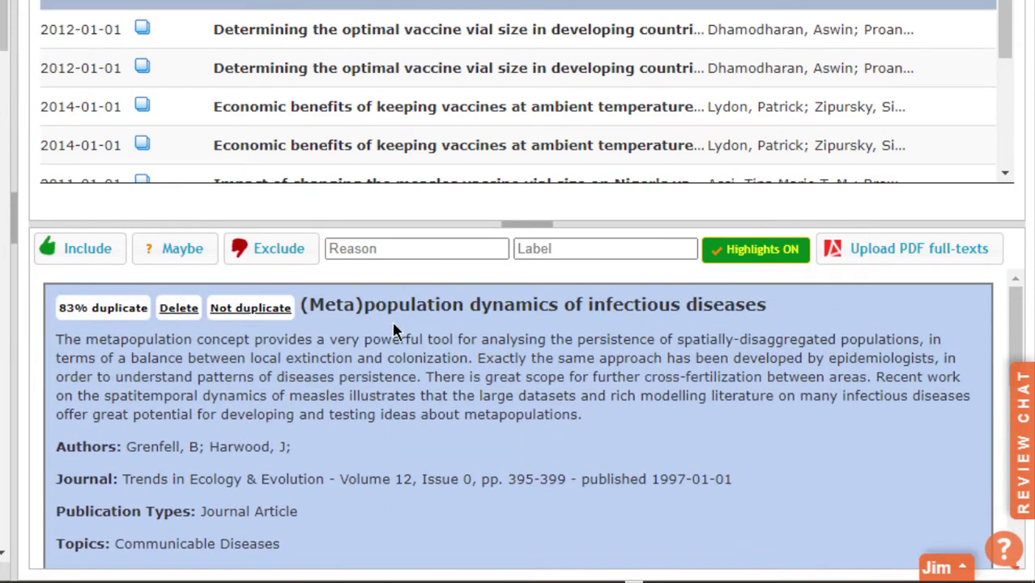
pyautogui.scroll(-2, 369, 326)
pyautogui.scroll(2, 370, 325)
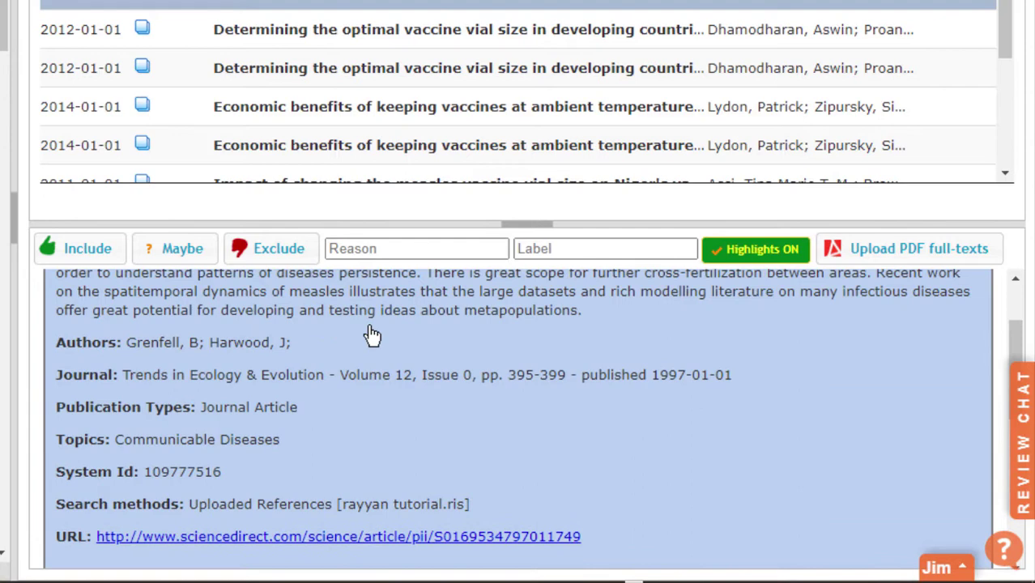
pyautogui.scroll(-4, 369, 333)
pyautogui.scroll(4, 369, 334)
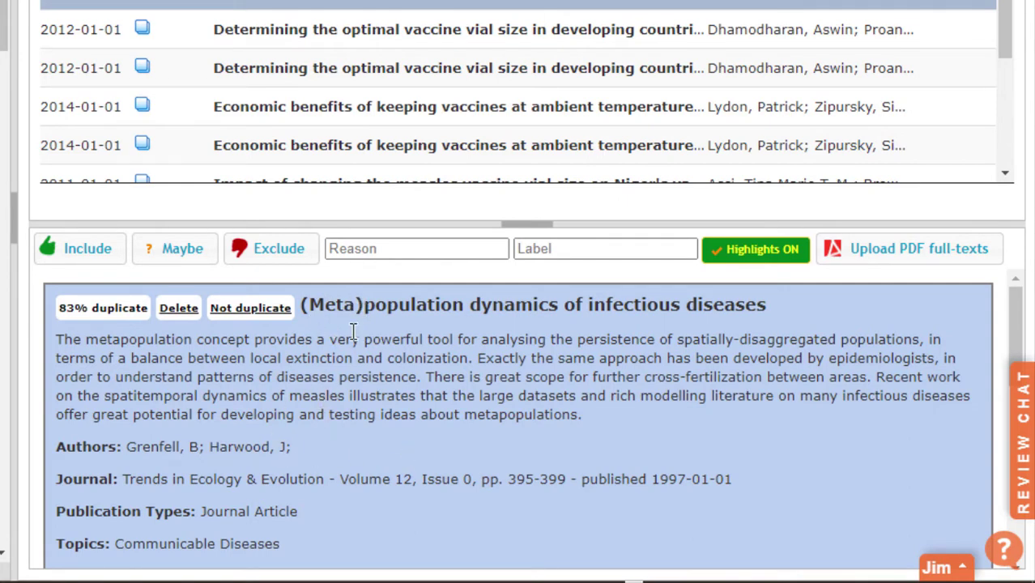
pyautogui.scroll(-4, 351, 332)
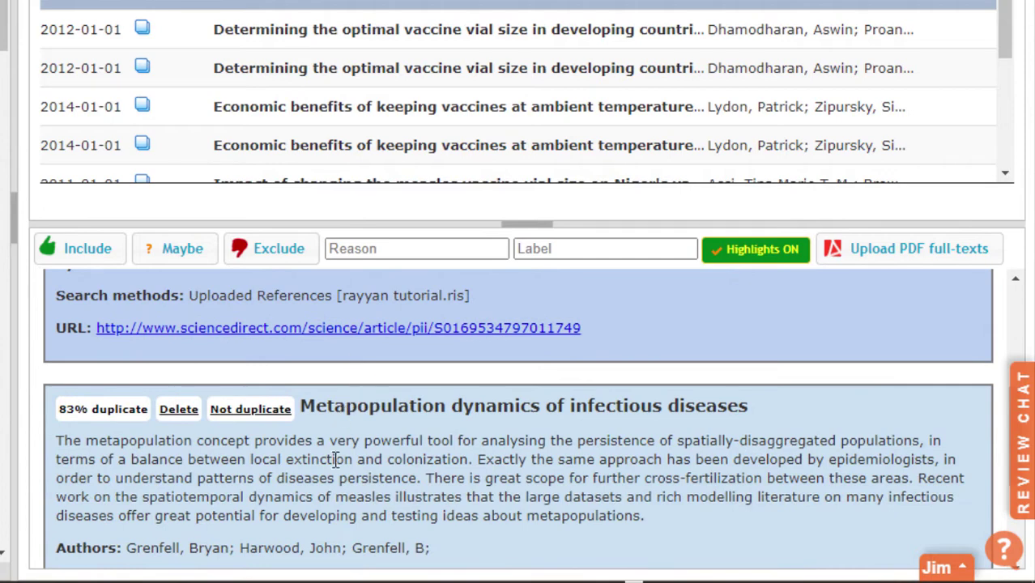
pyautogui.scroll(2, 224, 370)
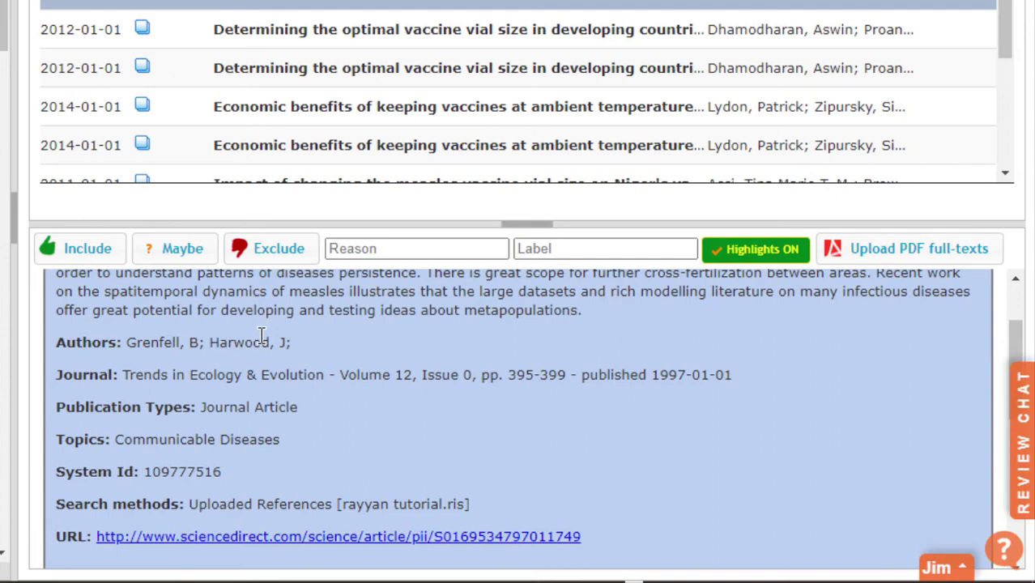
pyautogui.scroll(-2, 251, 397)
pyautogui.scroll(-5, 277, 365)
pyautogui.scroll(1, 280, 369)
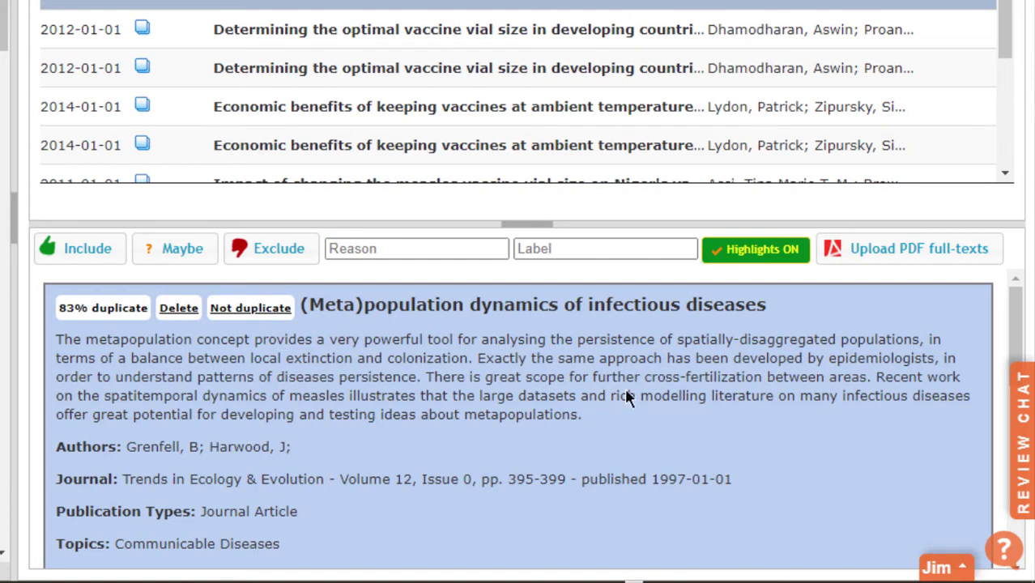
pyautogui.scroll(-4, 620, 393)
pyautogui.scroll(-3, 425, 315)
# Step: Delete the metapopulation duplicate copy, then compare the vaccine vial paper with its 98% match
pyautogui.click(176, 314)
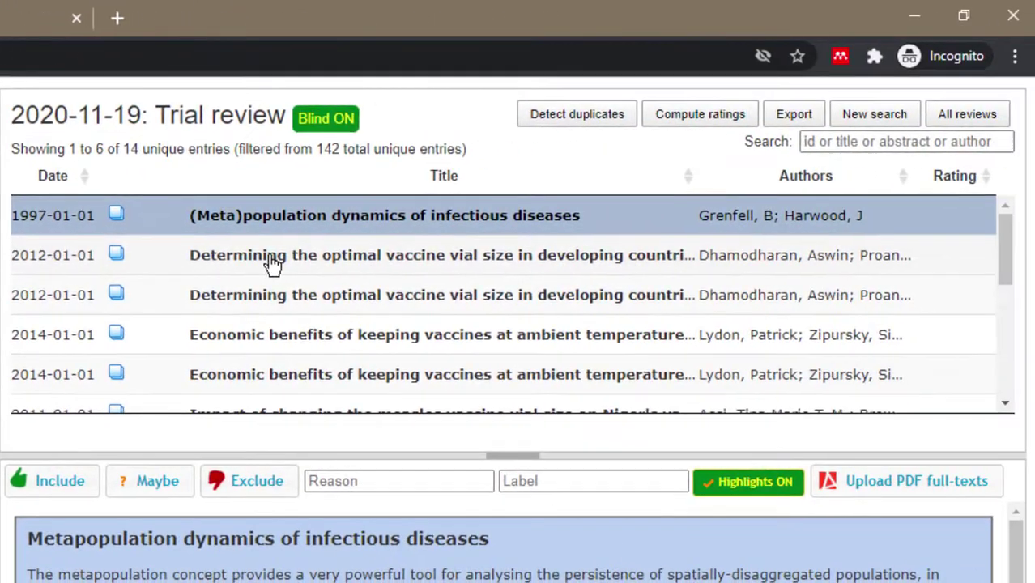
pyautogui.click(717, 271)
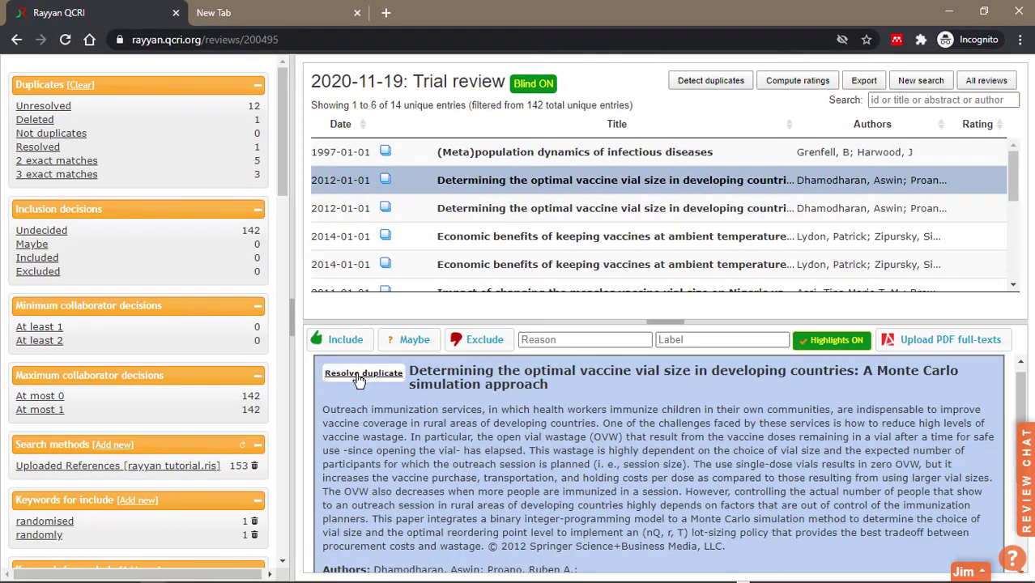
pyautogui.click(82, 531)
pyautogui.click(358, 378)
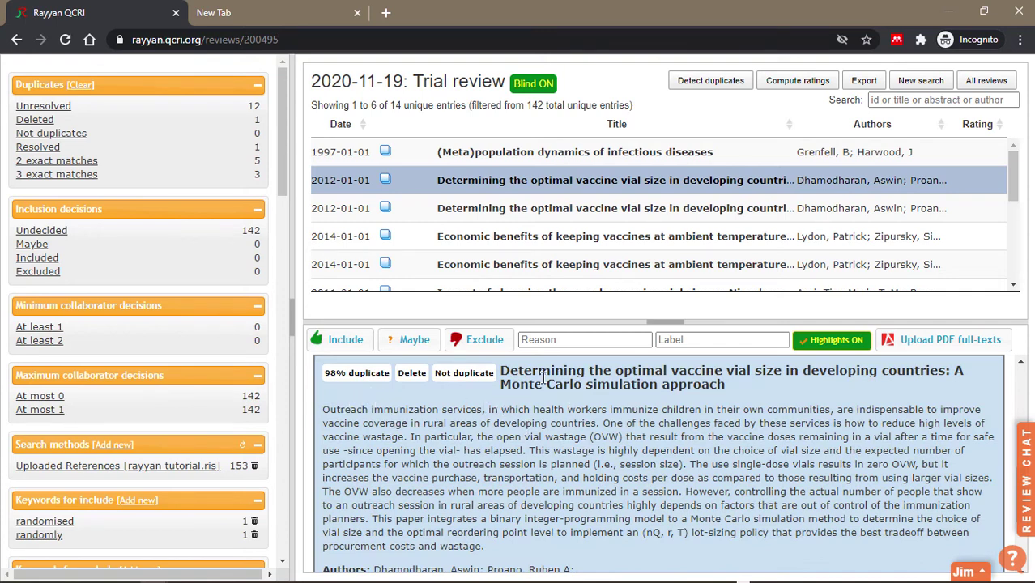
pyautogui.scroll(-5, 629, 380)
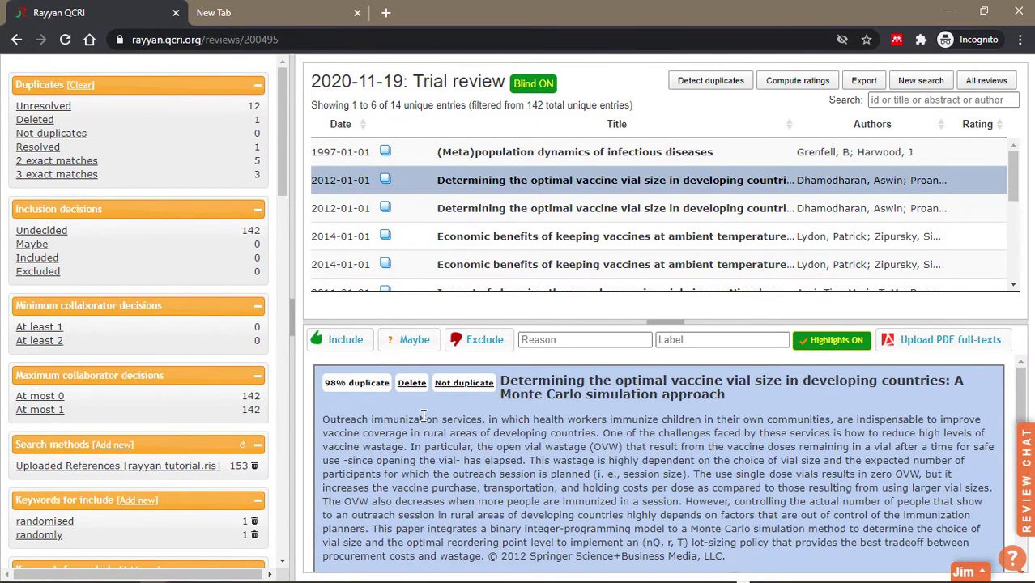
pyautogui.scroll(2, 431, 498)
pyautogui.scroll(-1, 431, 498)
pyautogui.scroll(1, 429, 499)
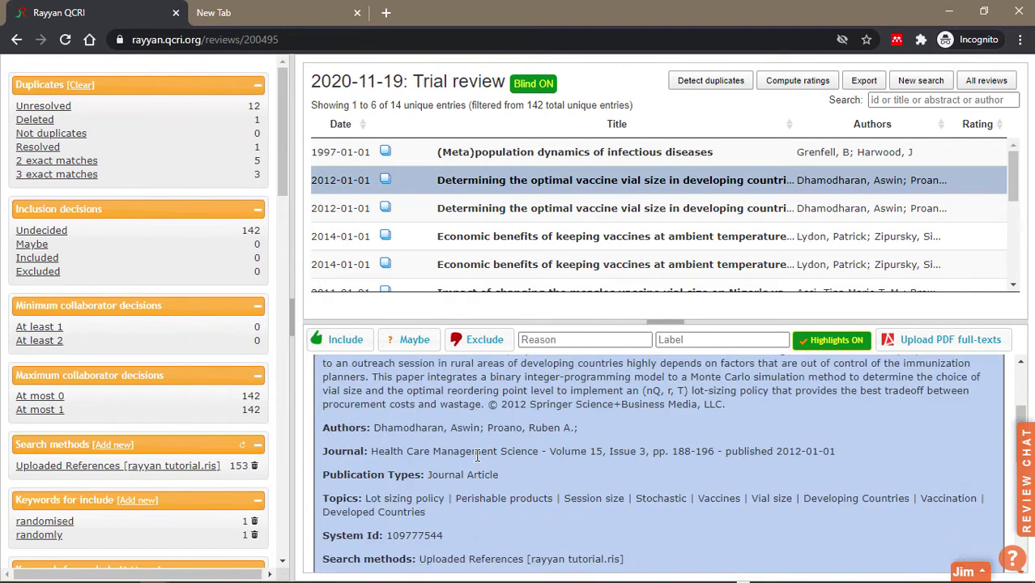
pyautogui.scroll(-2, 429, 499)
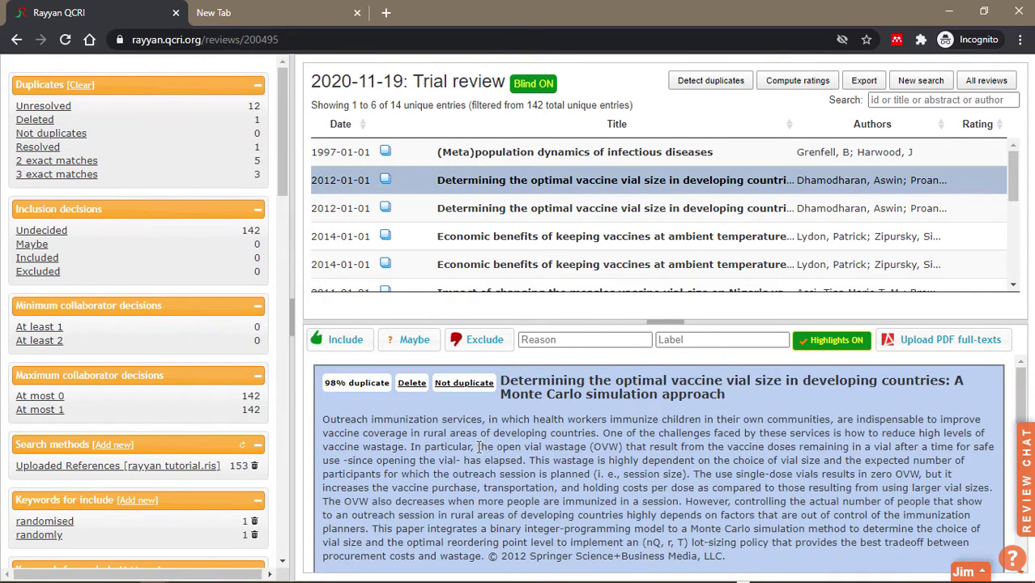
# Step: Delete the 98% duplicate of the 2012 vaccine vial size paper and check the remaining copy
pyautogui.click(413, 383)
pyautogui.click(475, 213)
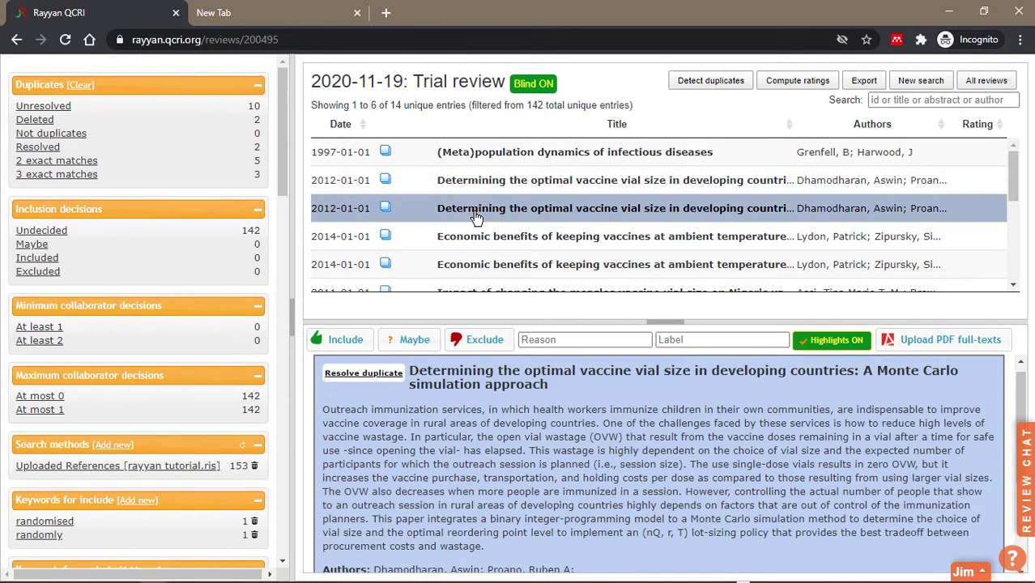
pyautogui.click(361, 374)
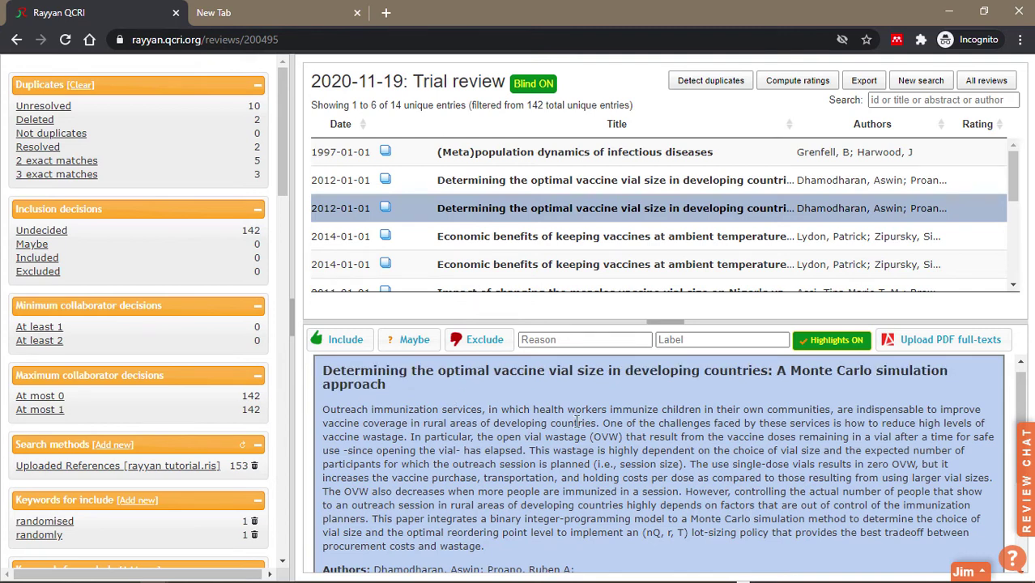
pyautogui.scroll(-3, 526, 405)
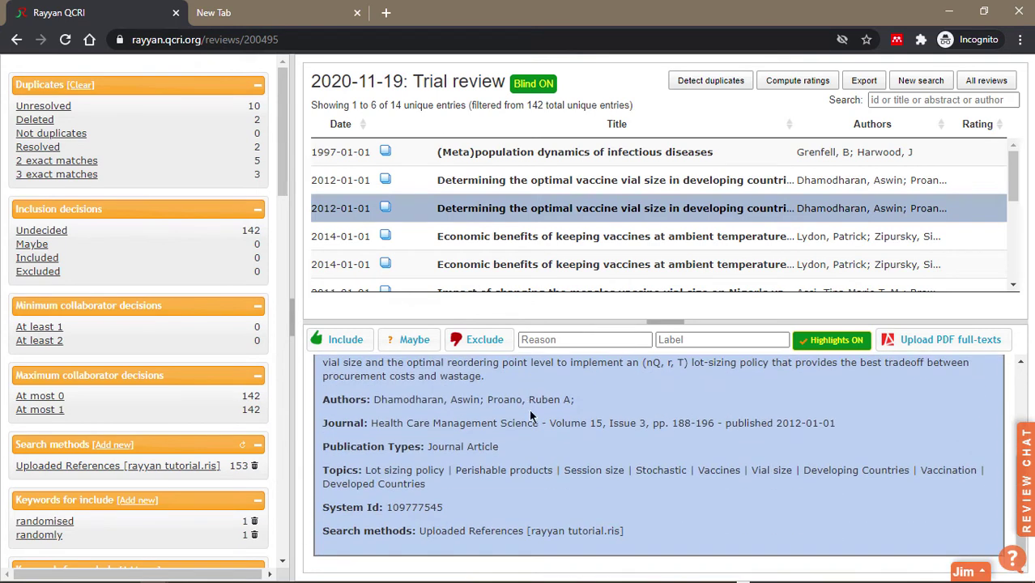
pyautogui.scroll(3, 531, 415)
pyautogui.scroll(-3, 531, 415)
pyautogui.scroll(3, 531, 415)
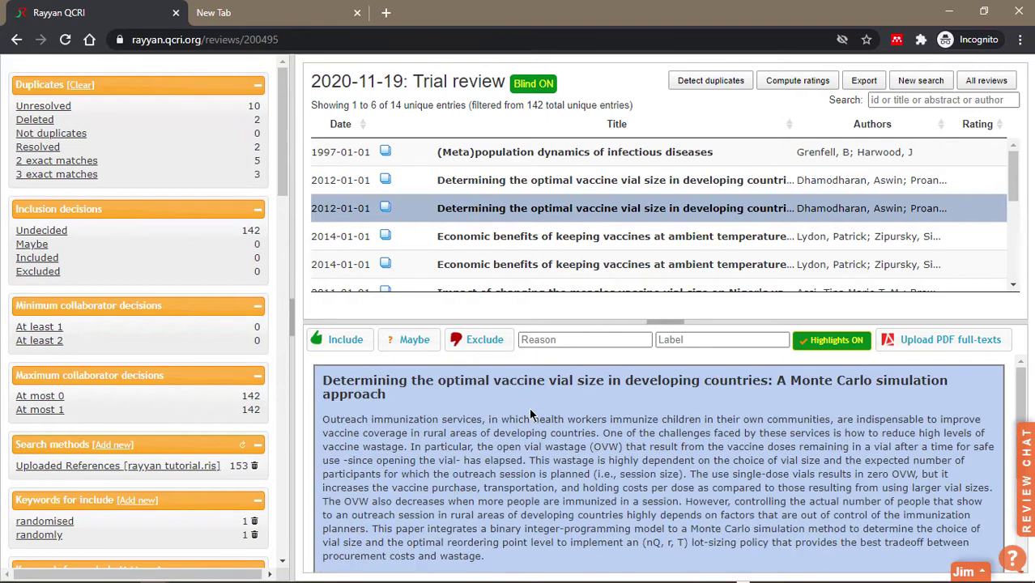
# Step: Open the first Economic benefits record and bring up its duplicate comparison
pyautogui.click(505, 240)
pyautogui.scroll(-6, 389, 405)
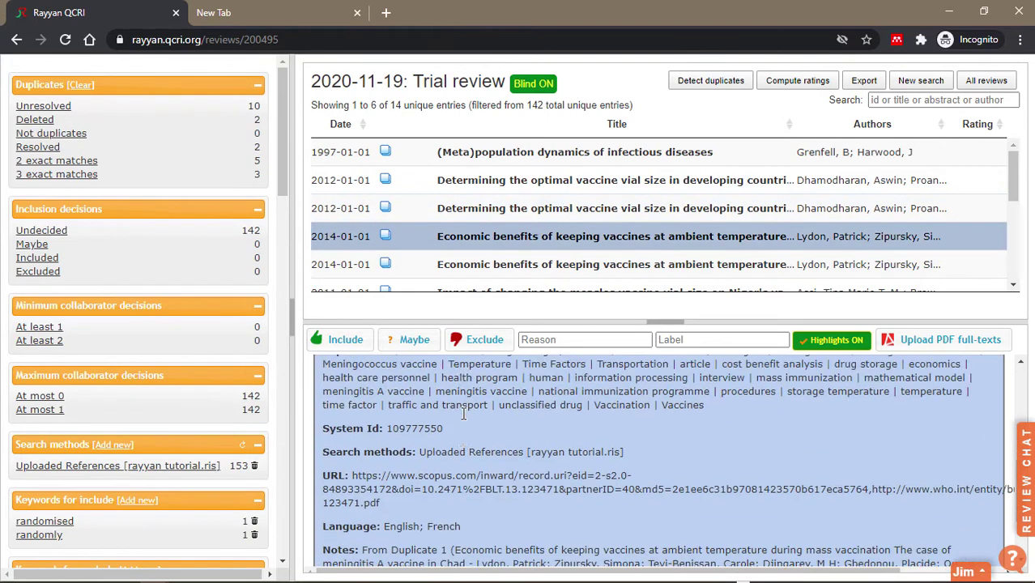
pyautogui.scroll(8, 382, 397)
pyautogui.click(380, 389)
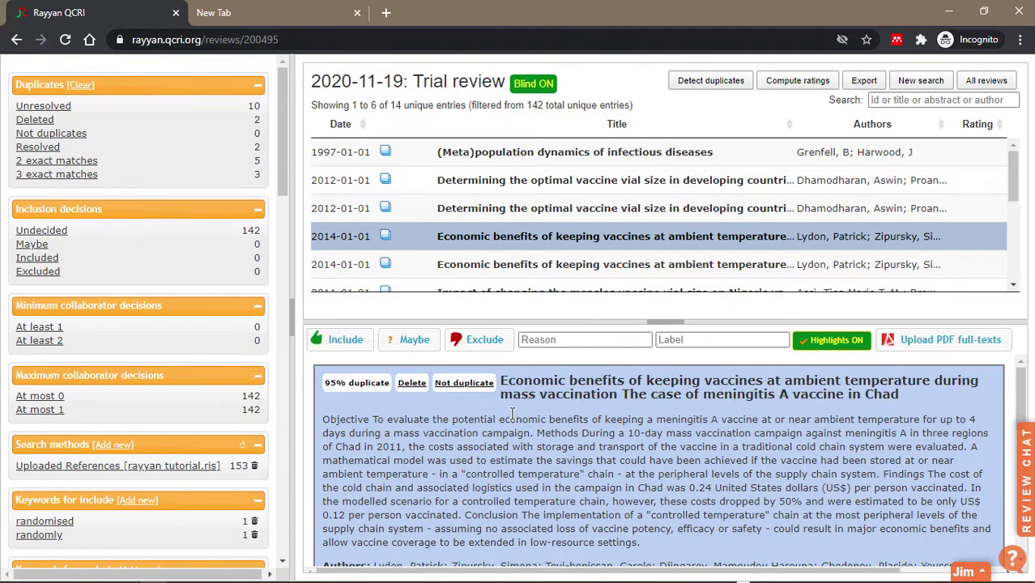
pyautogui.scroll(-10, 513, 414)
pyautogui.scroll(10, 512, 413)
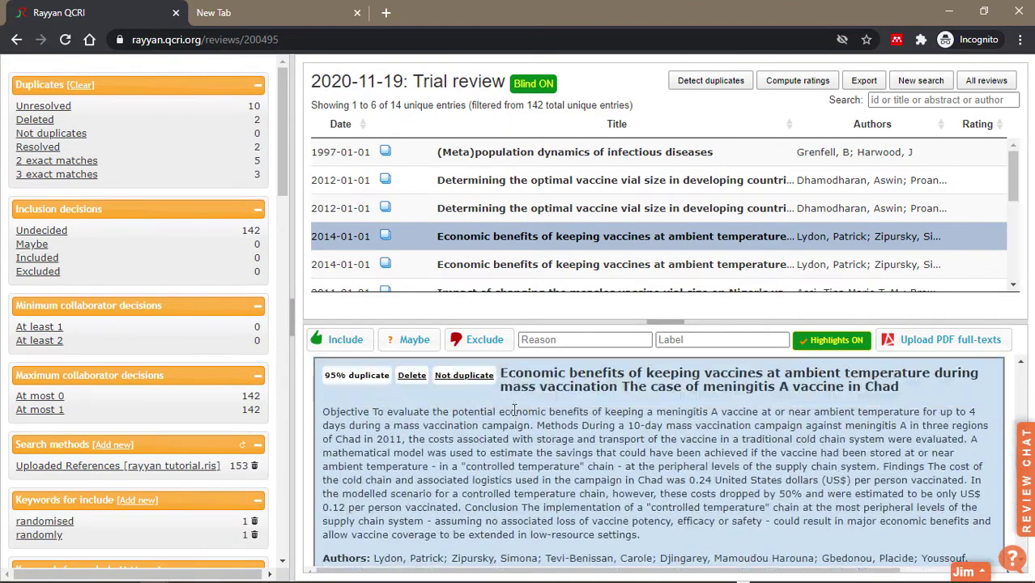
pyautogui.scroll(-5, 514, 410)
pyautogui.scroll(3, 515, 408)
# Step: Review both ambient-temperature vaccine records and mark them as not duplicates
pyautogui.scroll(3, 516, 408)
pyautogui.scroll(-10, 516, 410)
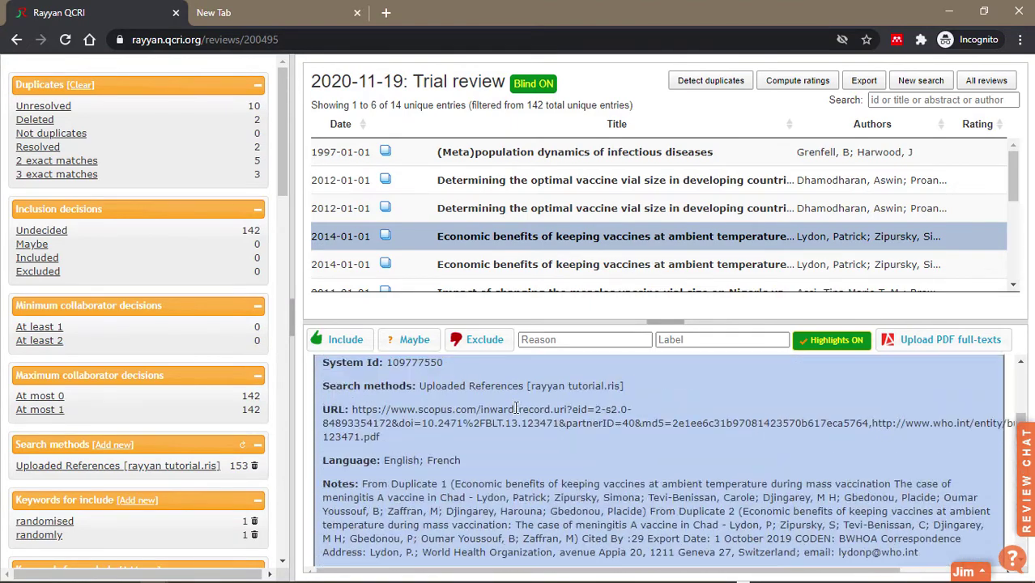
pyautogui.scroll(-10, 516, 414)
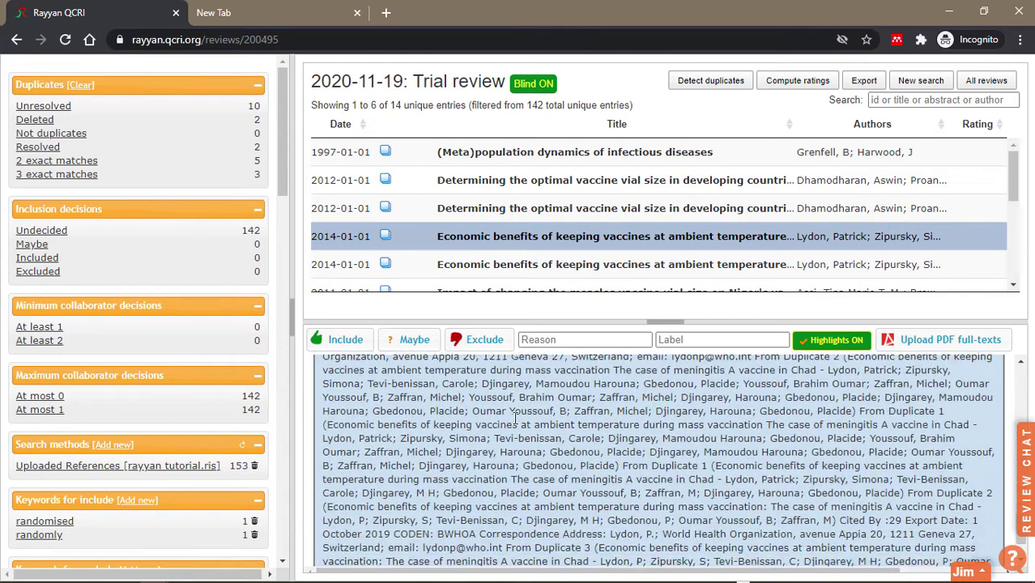
pyautogui.scroll(6, 515, 421)
pyautogui.scroll(-3, 515, 421)
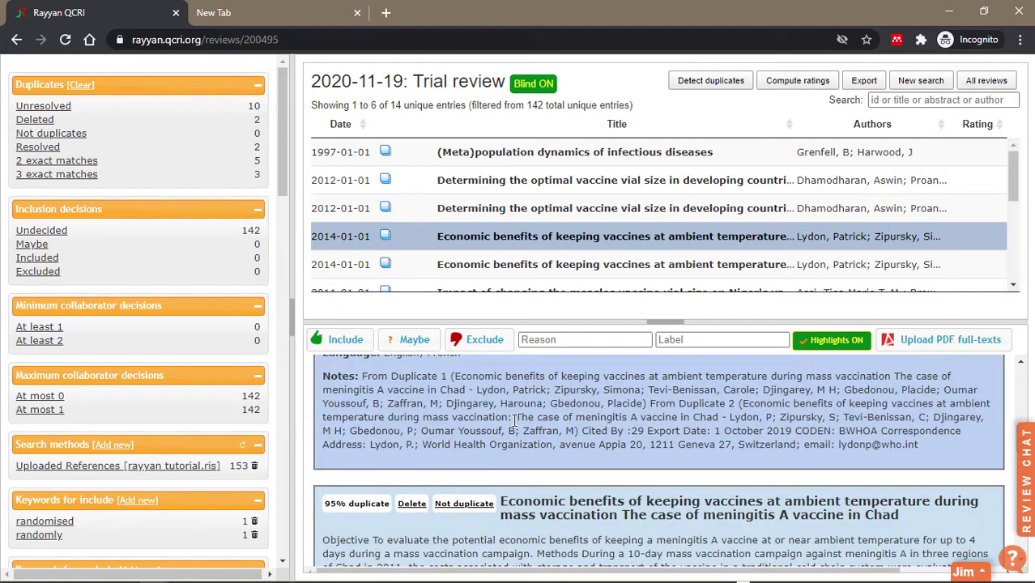
pyautogui.scroll(3, 515, 420)
pyautogui.scroll(-5, 515, 421)
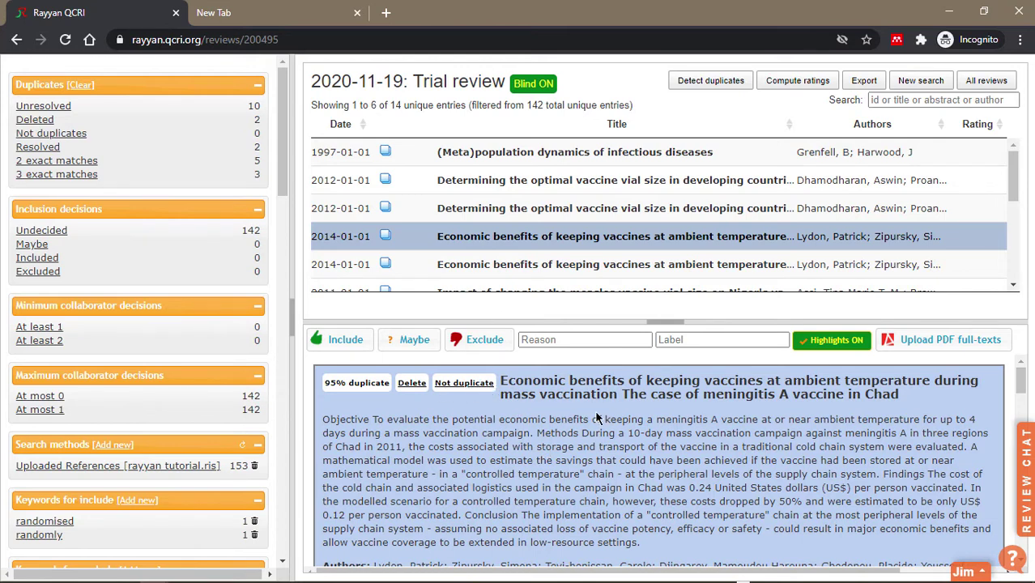
pyautogui.click(462, 385)
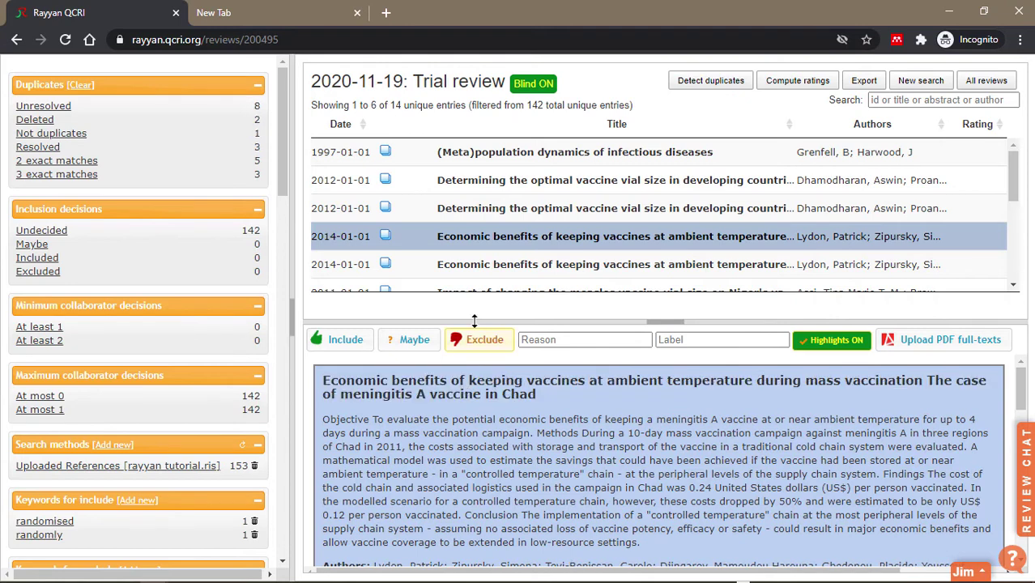
pyautogui.scroll(-10, 486, 419)
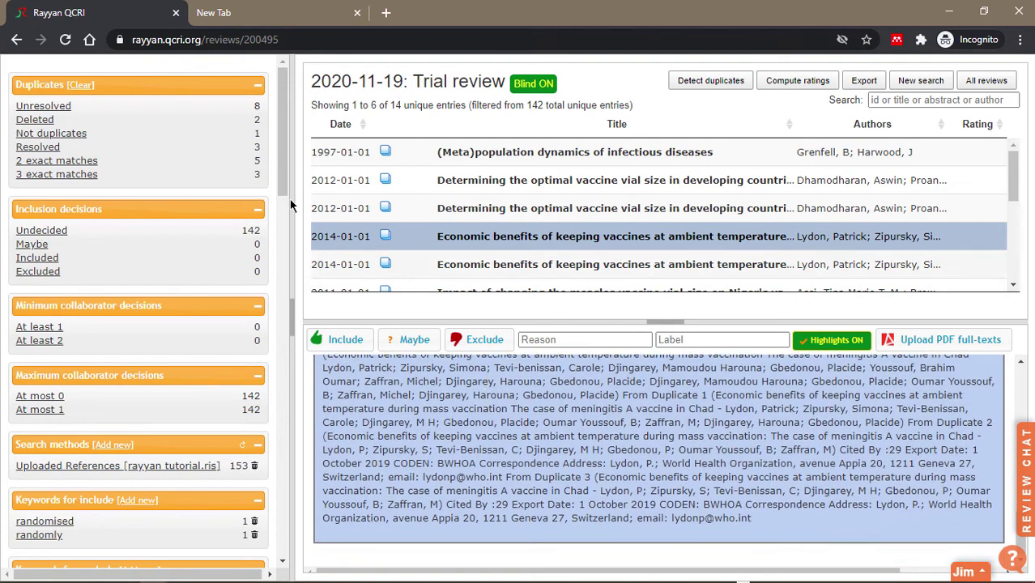
# Step: Check the Deleted, Not duplicates and Resolved filters, then list records with 2 exact matches
pyautogui.click(42, 109)
pyautogui.click(39, 122)
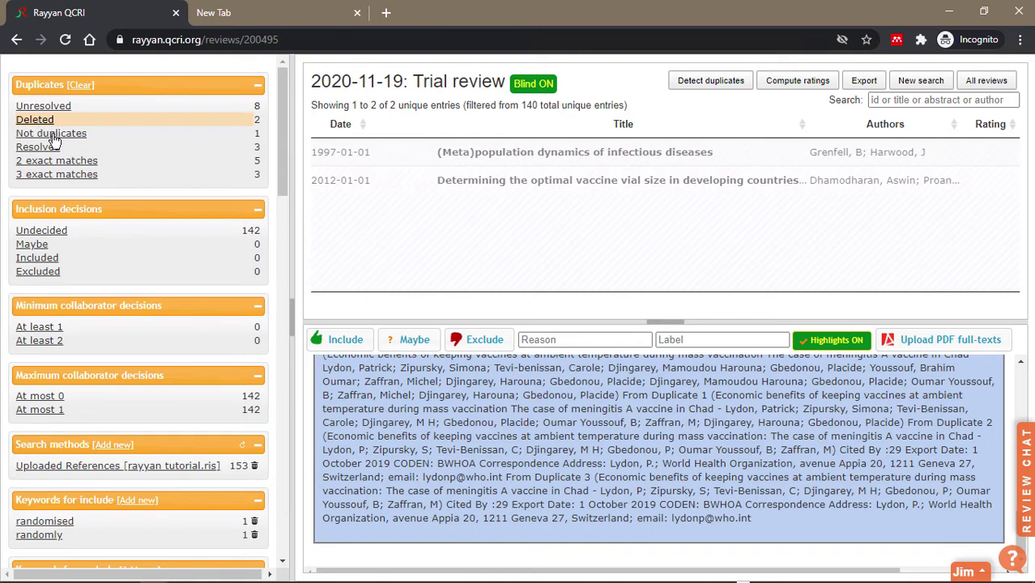
pyautogui.click(51, 136)
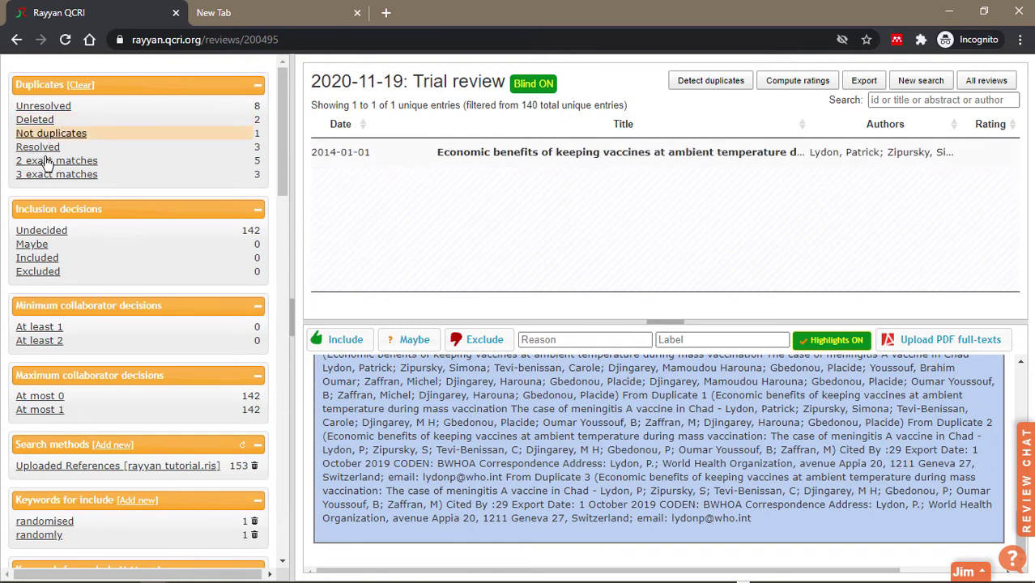
pyautogui.click(41, 149)
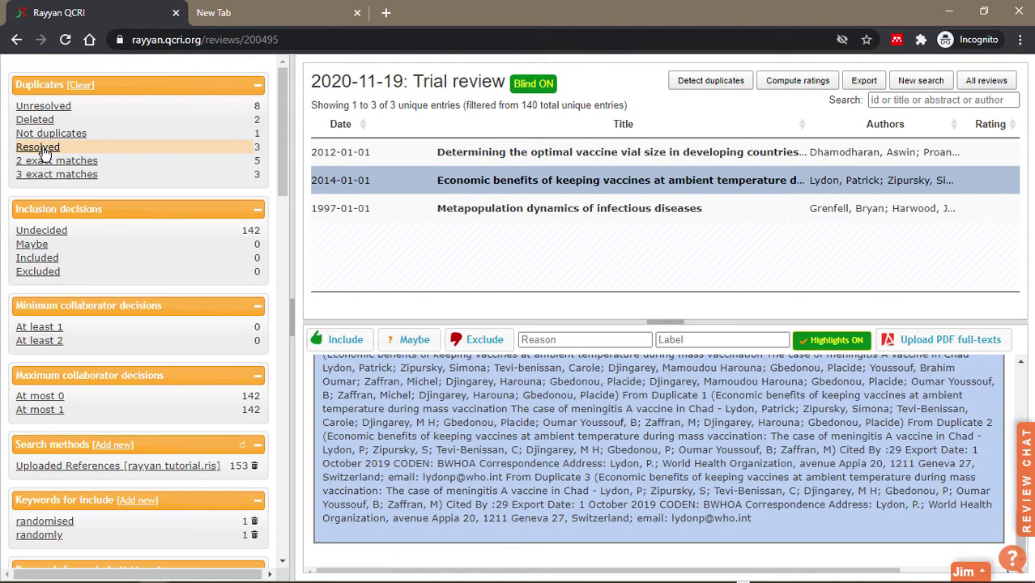
pyautogui.click(40, 162)
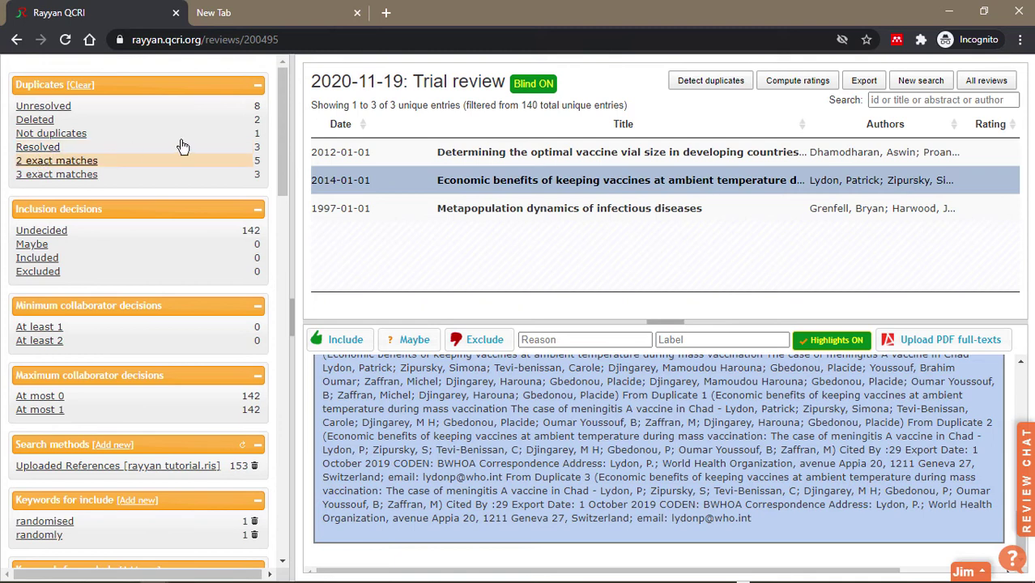